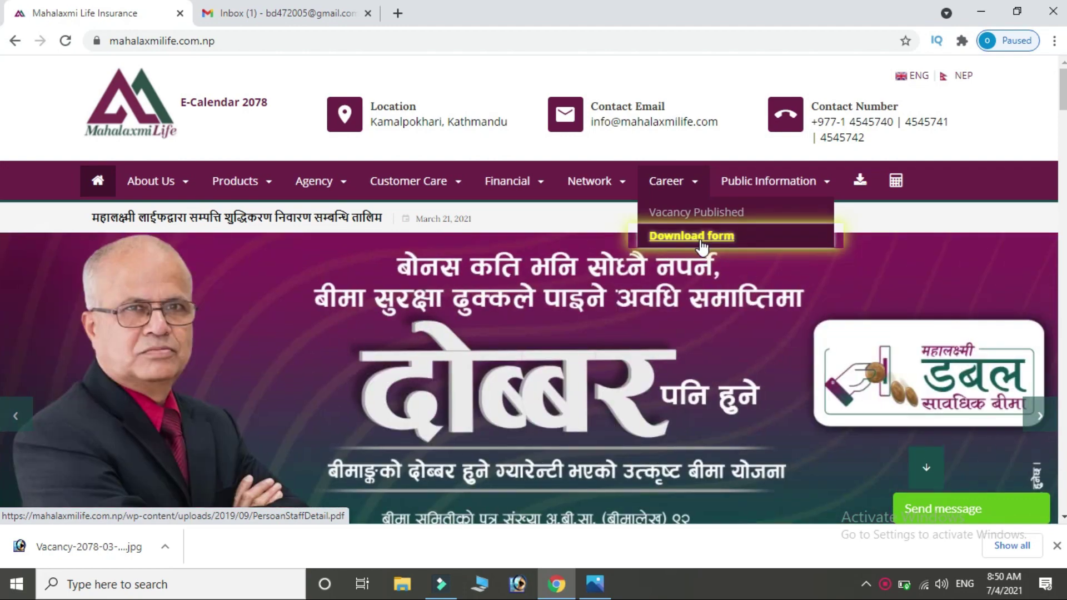
# Open the career application form from the Mahalaxmi Life website and save the PDF to the Desktop as PersoanStaffDetail (1).
pyautogui.click(677, 240)
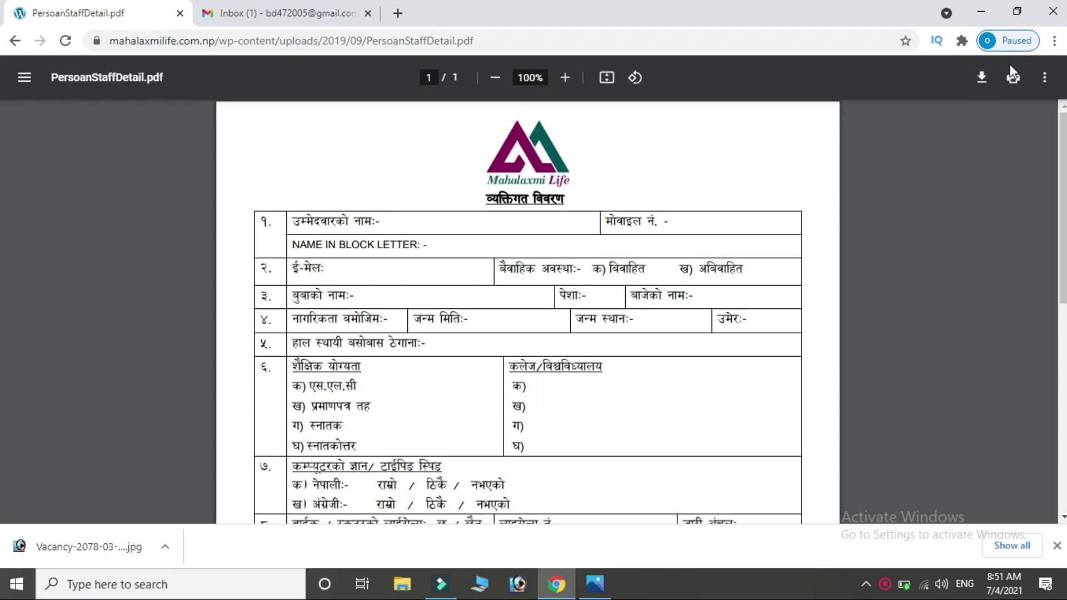
pyautogui.click(983, 79)
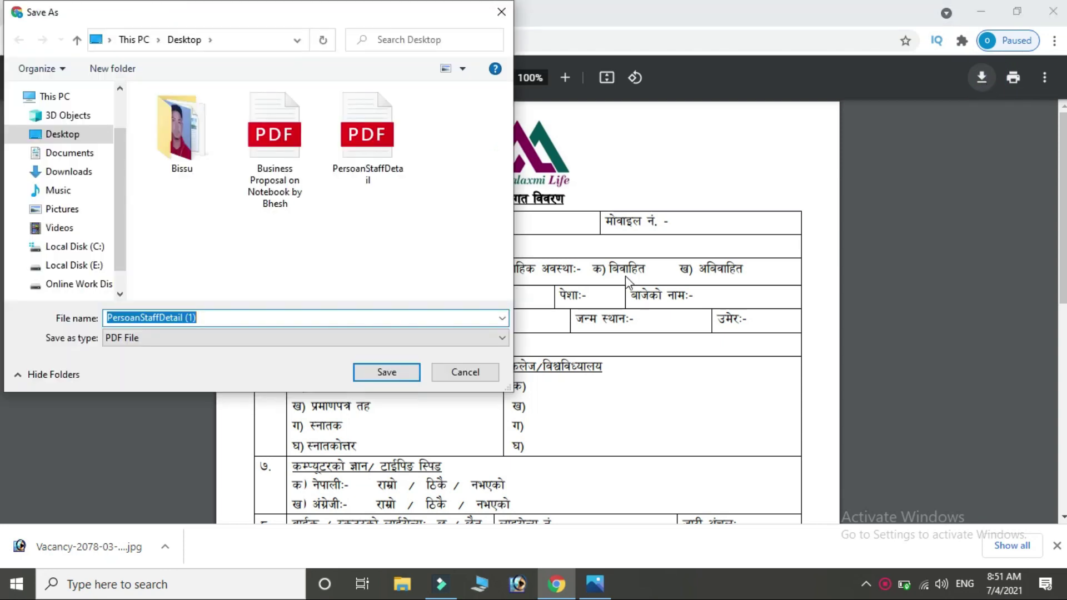
pyautogui.click(400, 378)
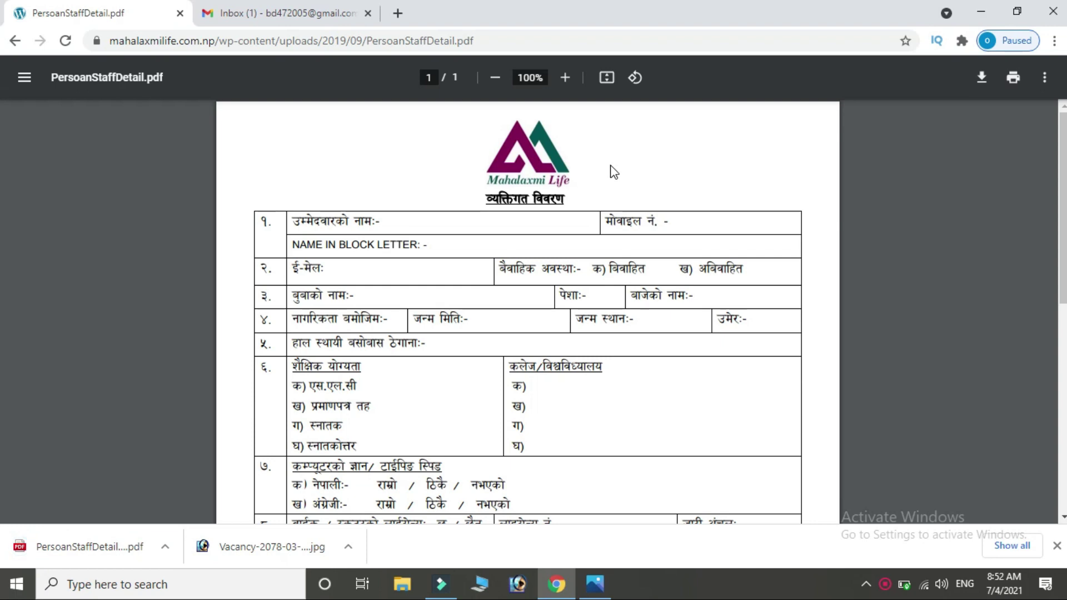
# Switch to Gmail and compose a new email to the company's career address with the subject "For The Post Of Branch Manager".
pyautogui.click(286, 7)
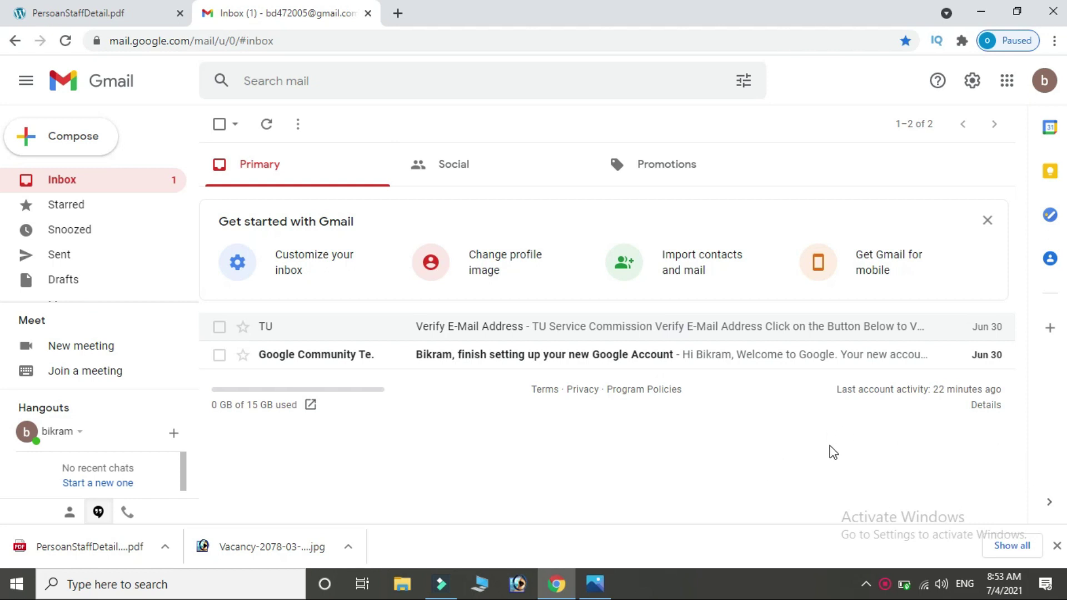
pyautogui.click(72, 141)
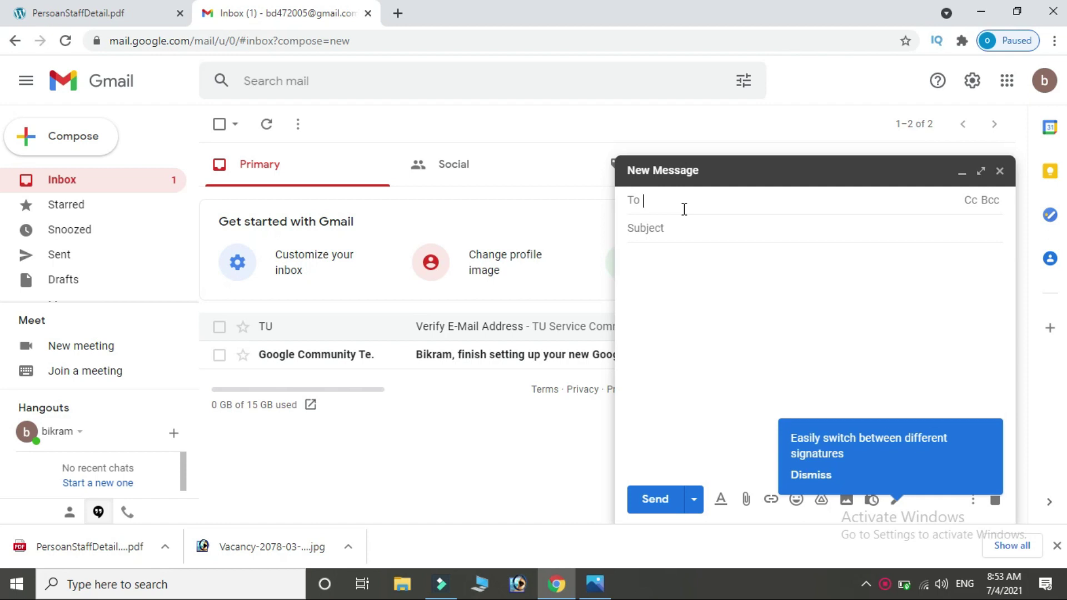
pyautogui.hotkey('ctrl', 'v')
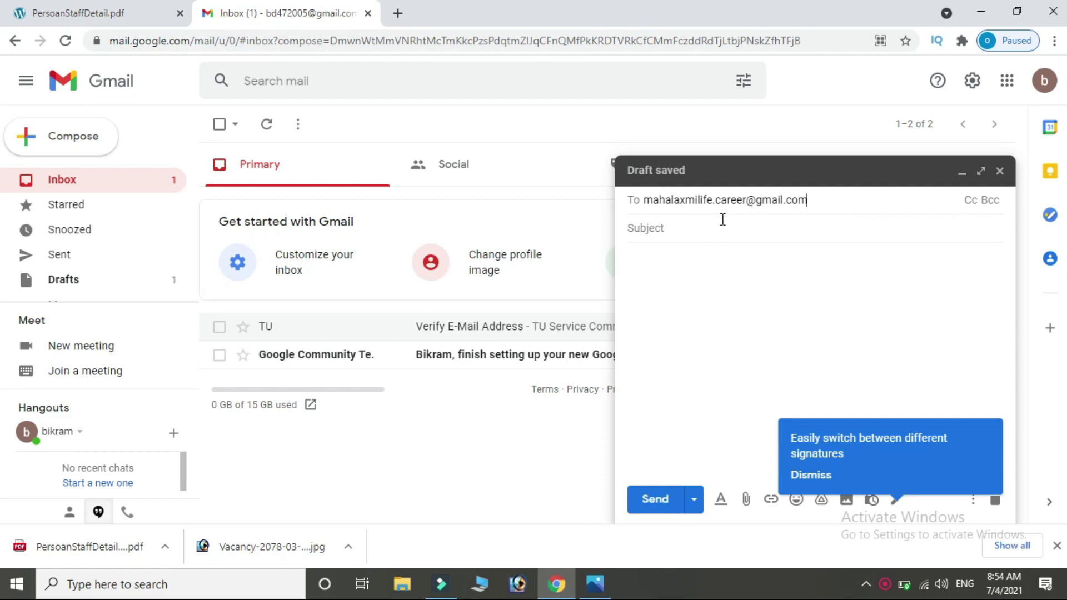
pyautogui.hotkey('ctrl', 'a')
pyautogui.click(815, 207)
pyautogui.click(729, 228)
pyautogui.write('For The Post Of Branch Manager')
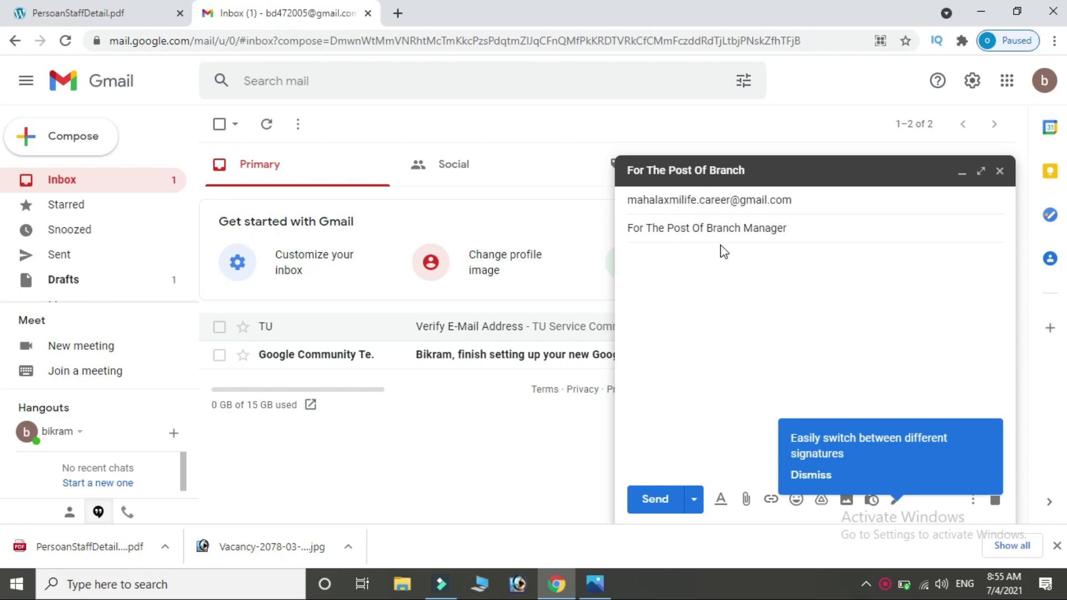
# Start attaching files to the email, selecting the pic photo and the CURRICULUM VITA PDF in the BHESH folder.
pyautogui.click(801, 321)
pyautogui.click(746, 502)
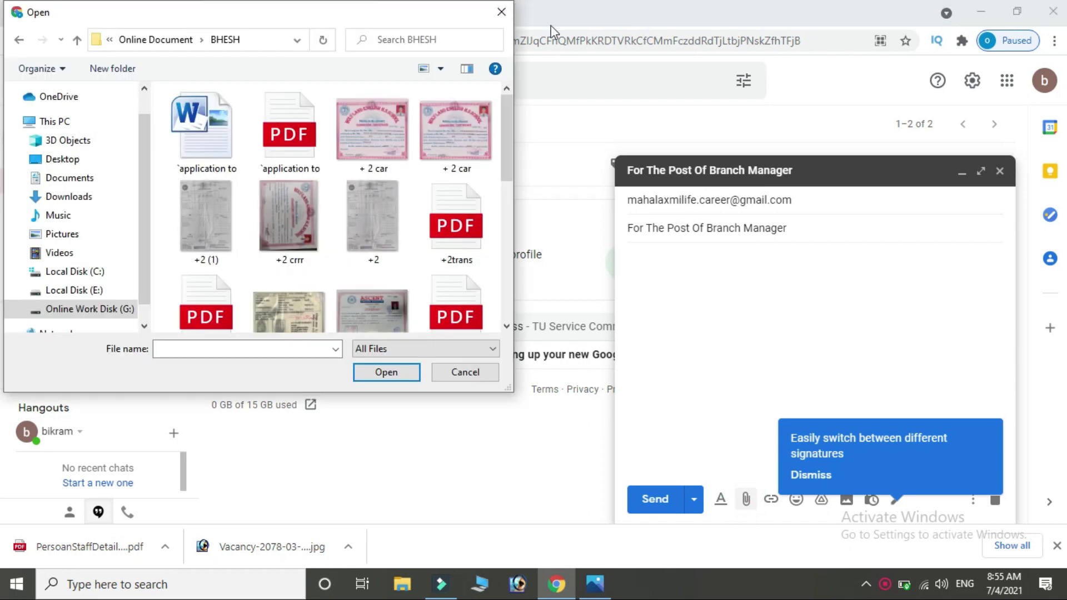
pyautogui.moveTo(510, 127)
pyautogui.mouseDown()
pyautogui.moveTo(508, 209)
pyautogui.moveTo(505, 110)
pyautogui.mouseUp()
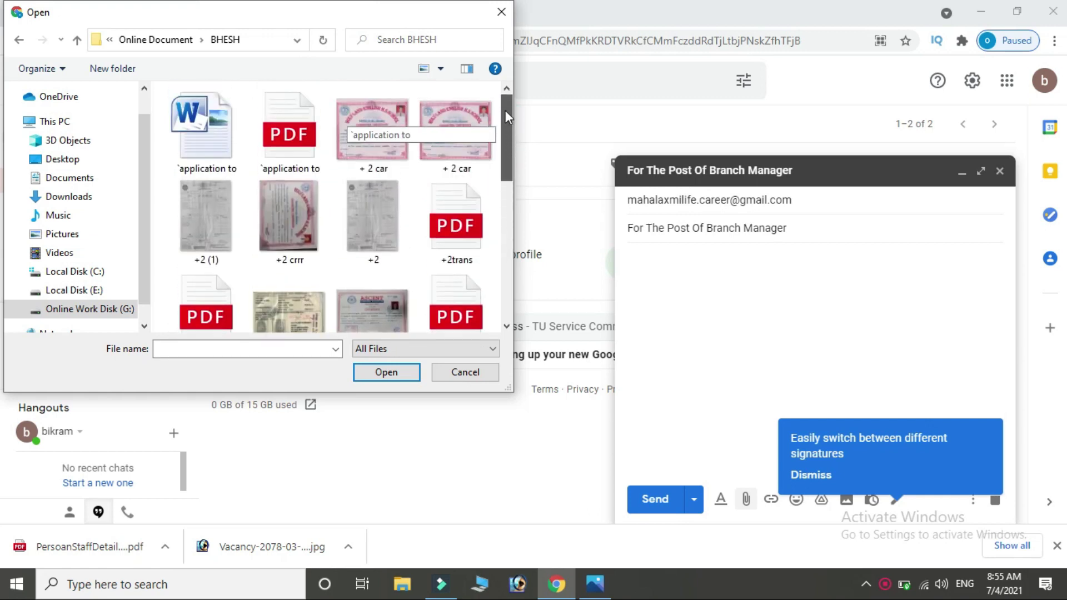
pyautogui.moveTo(506, 110); pyautogui.dragTo(516, 241)
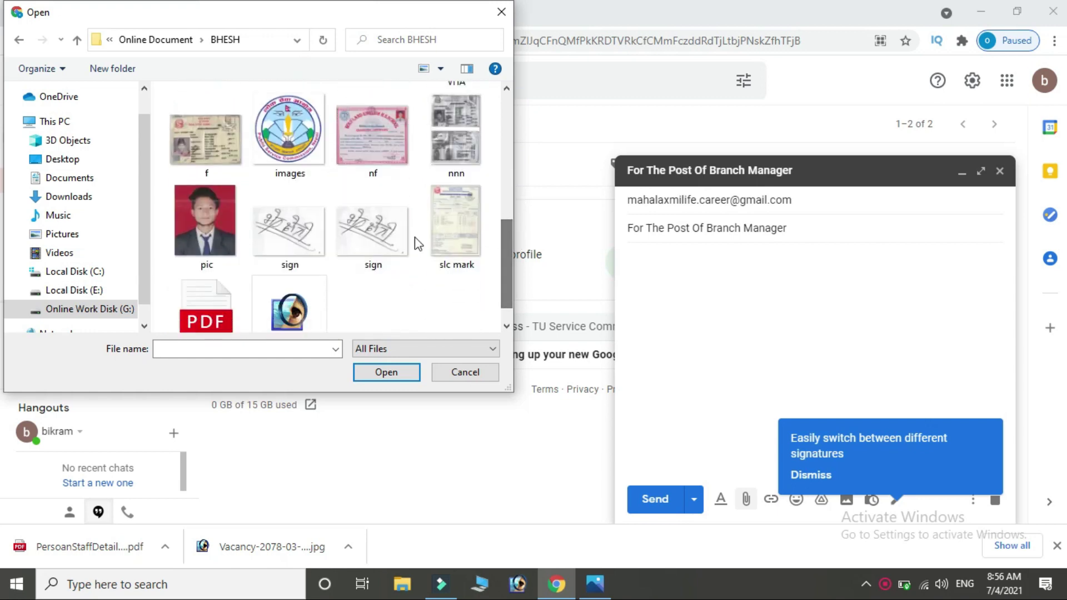
pyautogui.click(235, 244)
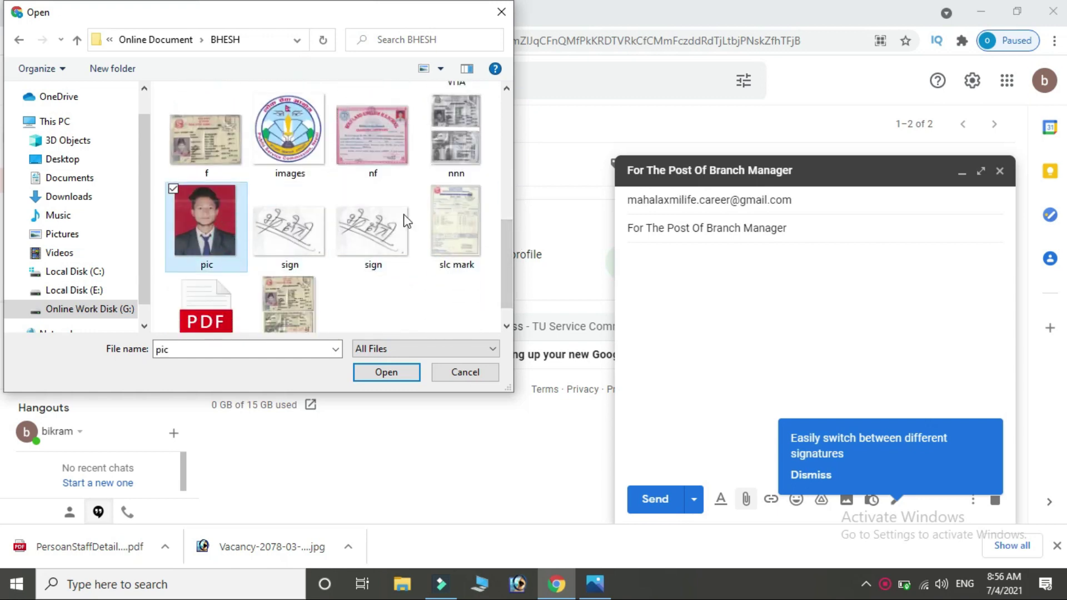
pyautogui.moveTo(509, 275); pyautogui.dragTo(509, 206)
pyautogui.keyDown('ctrl'); pyautogui.click(466, 247); pyautogui.keyUp('ctrl')
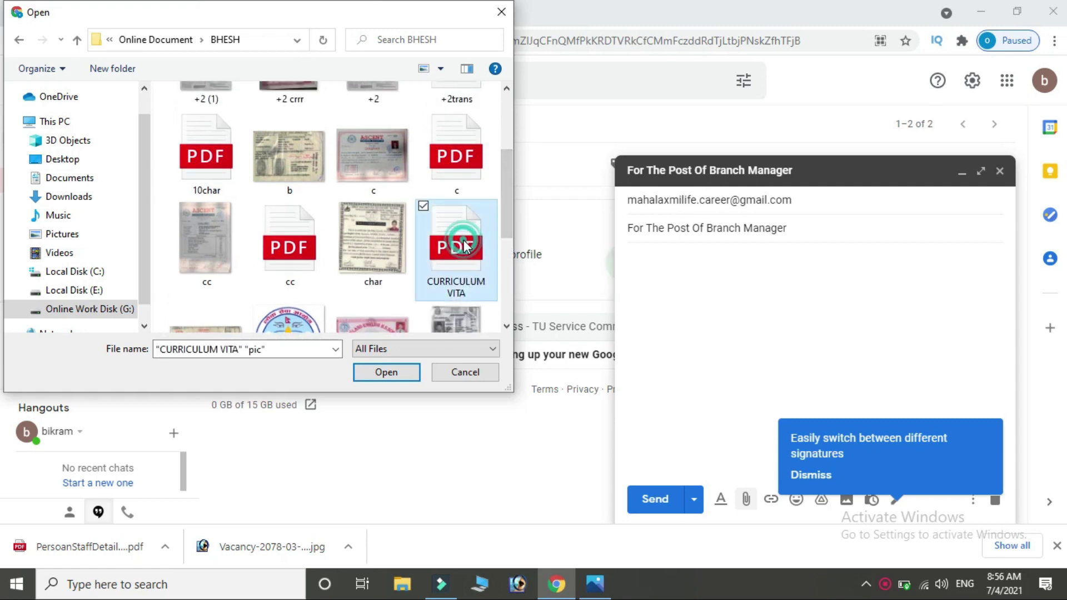
# Add the "`application to" PDF and the c, +2 (1) and nnn images to the selection, attach all the files and send the email.
pyautogui.moveTo(508, 184); pyautogui.dragTo(509, 133)
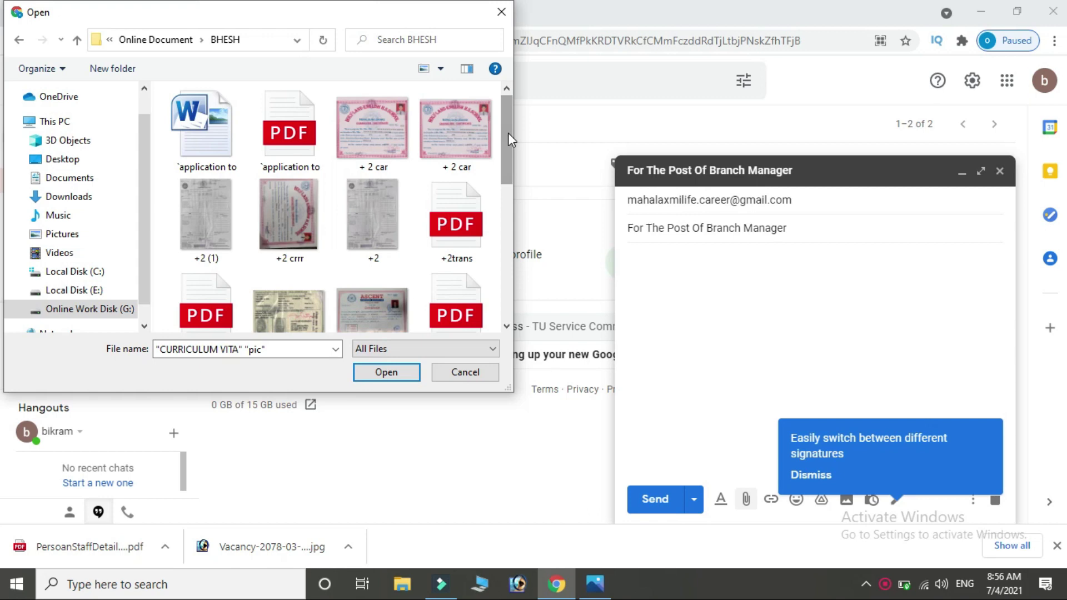
pyautogui.moveTo(508, 133); pyautogui.dragTo(509, 162)
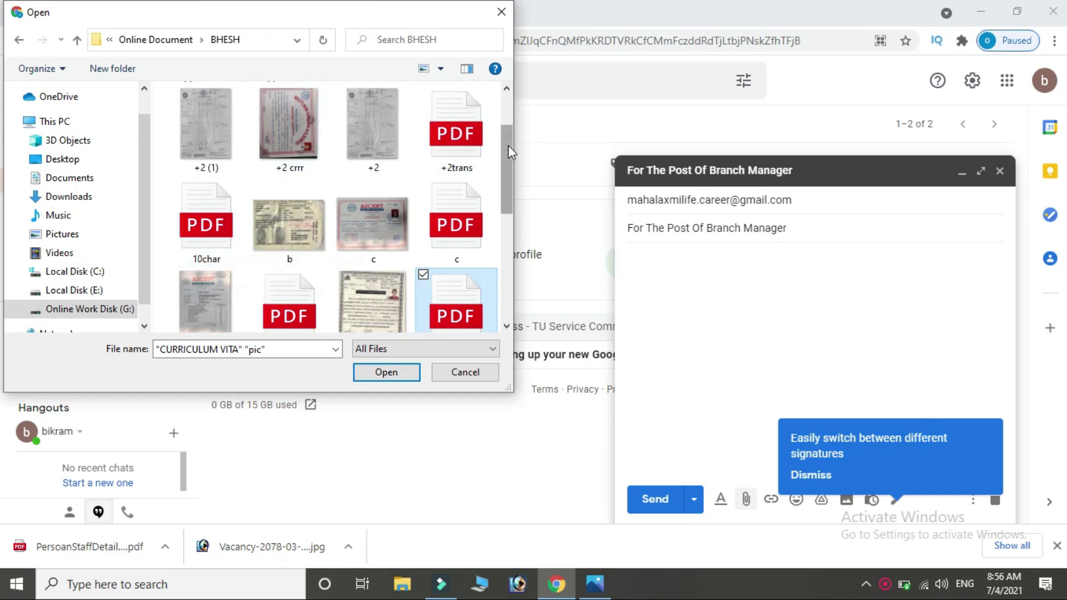
pyautogui.scroll(1, 509, 155)
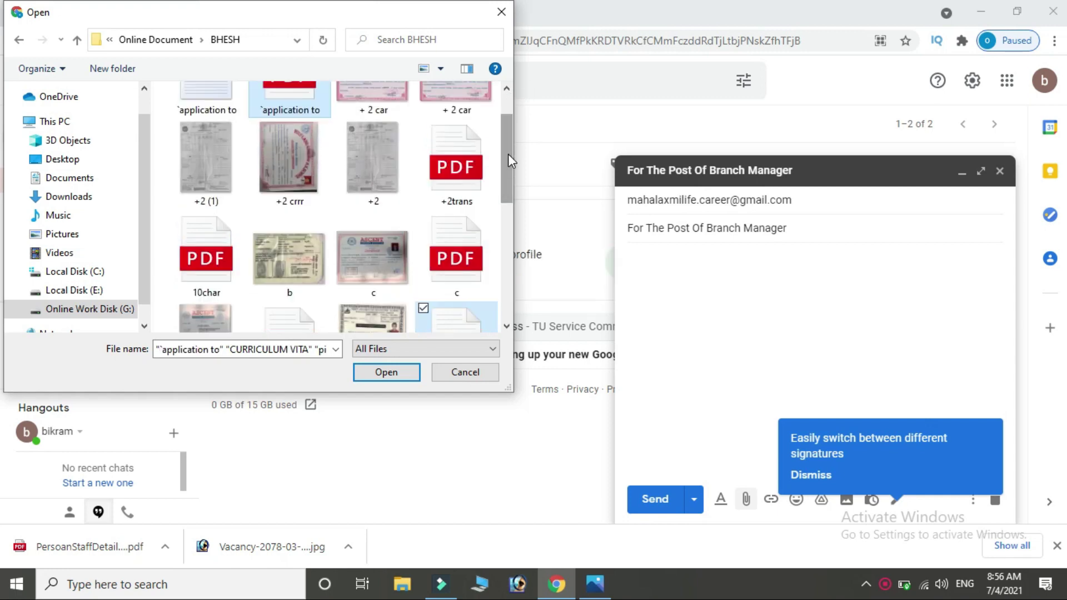
pyautogui.keyDown('ctrl'); pyautogui.click(376, 254); pyautogui.keyUp('ctrl')
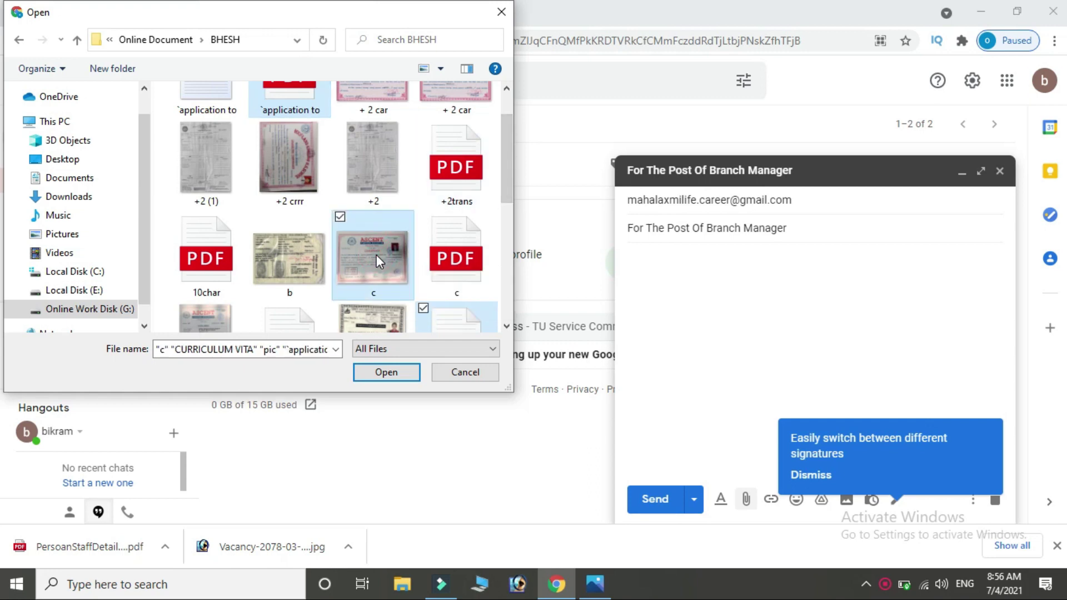
pyautogui.keyDown('ctrl'); pyautogui.click(227, 159); pyautogui.keyUp('ctrl')
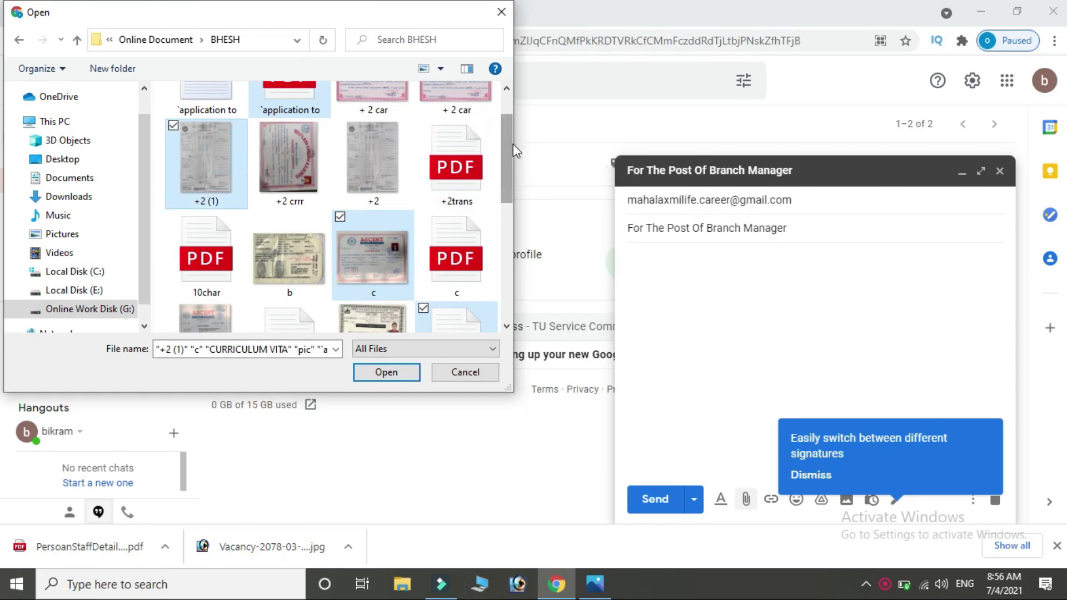
pyautogui.moveTo(516, 151); pyautogui.dragTo(513, 233)
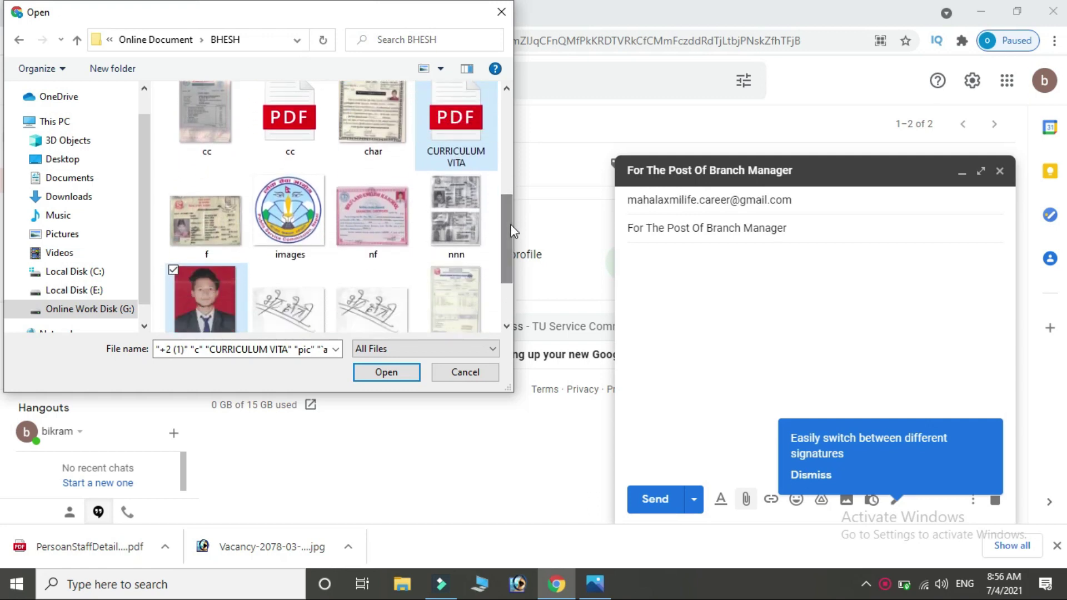
pyautogui.keyDown('ctrl'); pyautogui.click(468, 212); pyautogui.keyUp('ctrl')
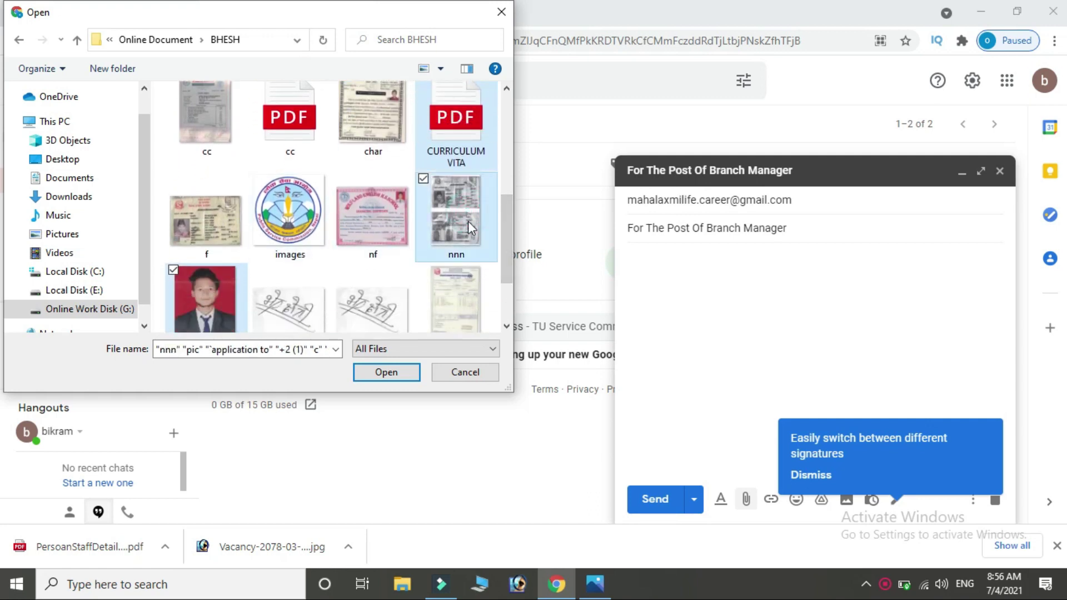
pyautogui.click(395, 378)
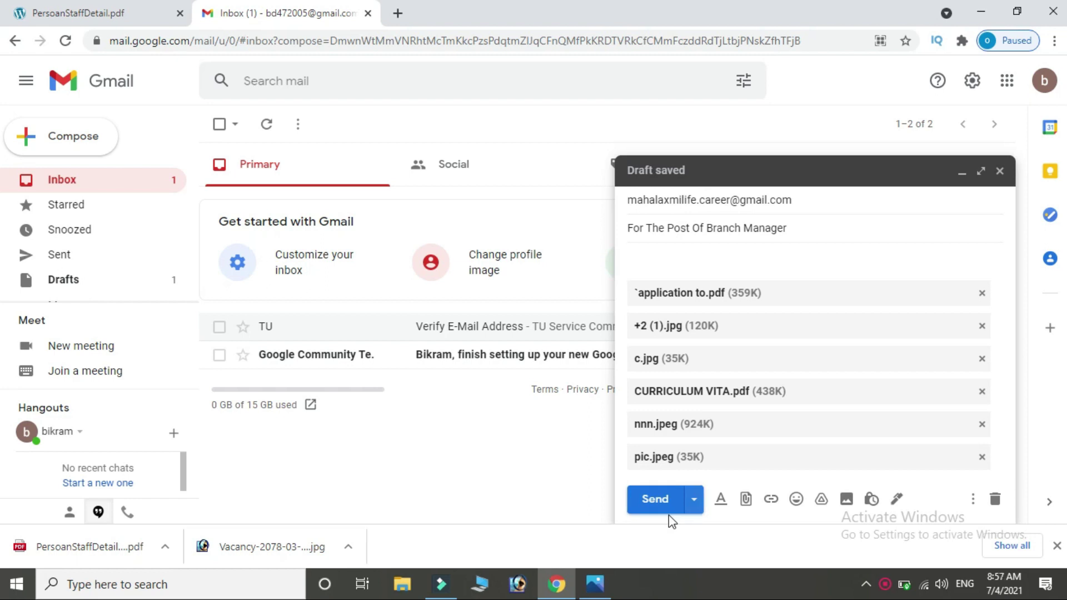
pyautogui.click(656, 499)
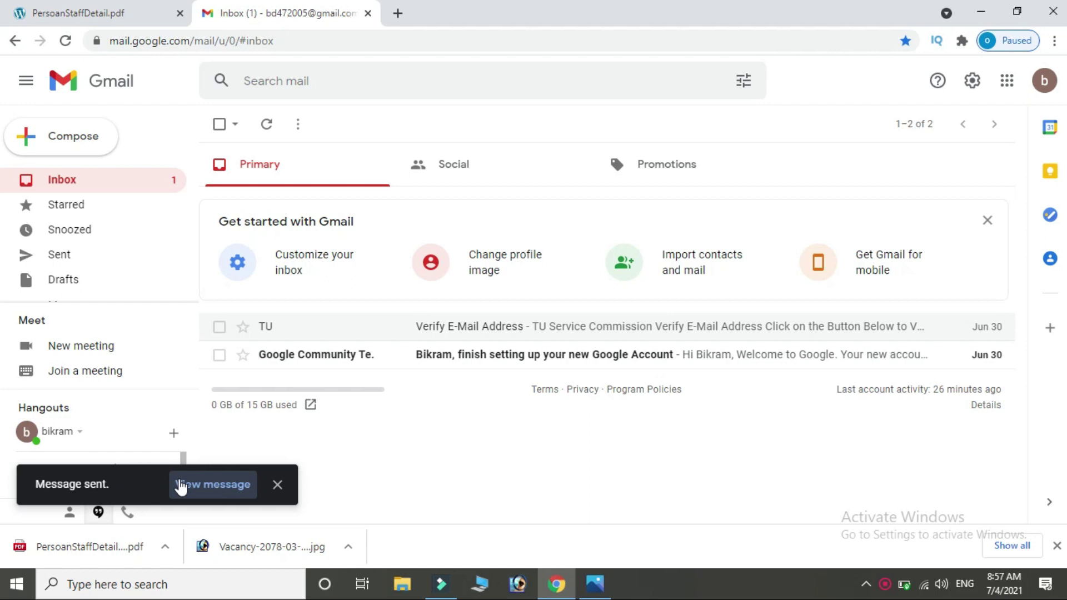
# Switch to Photos and review the Mahalaxmi Life vacancy notice, including its requirements, branch locations and application instructions.
pyautogui.hotkey('alt', 'Tab')
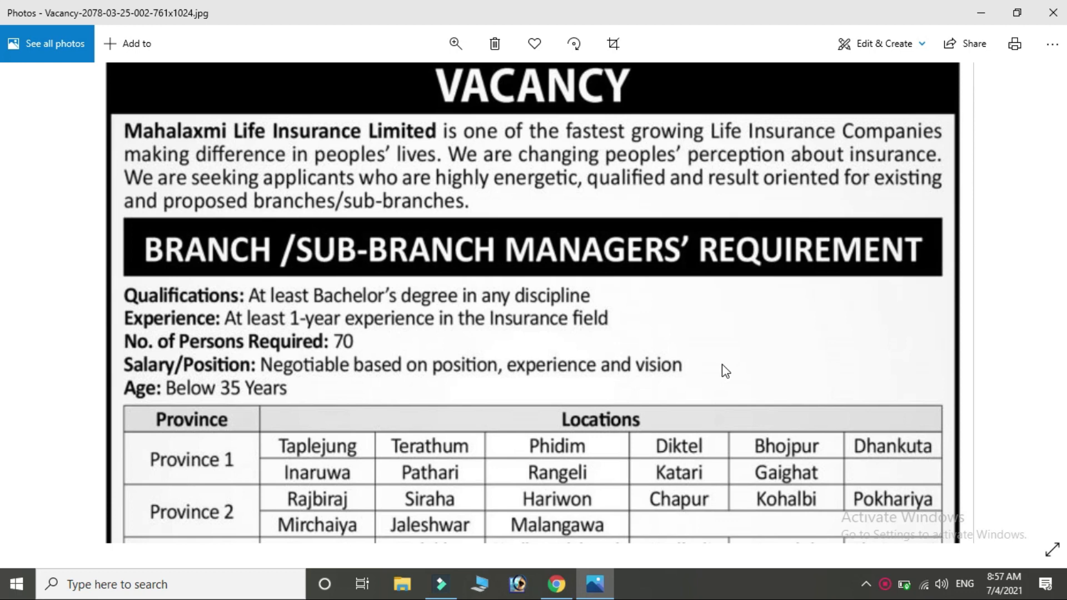
pyautogui.scroll(-10, 722, 365)
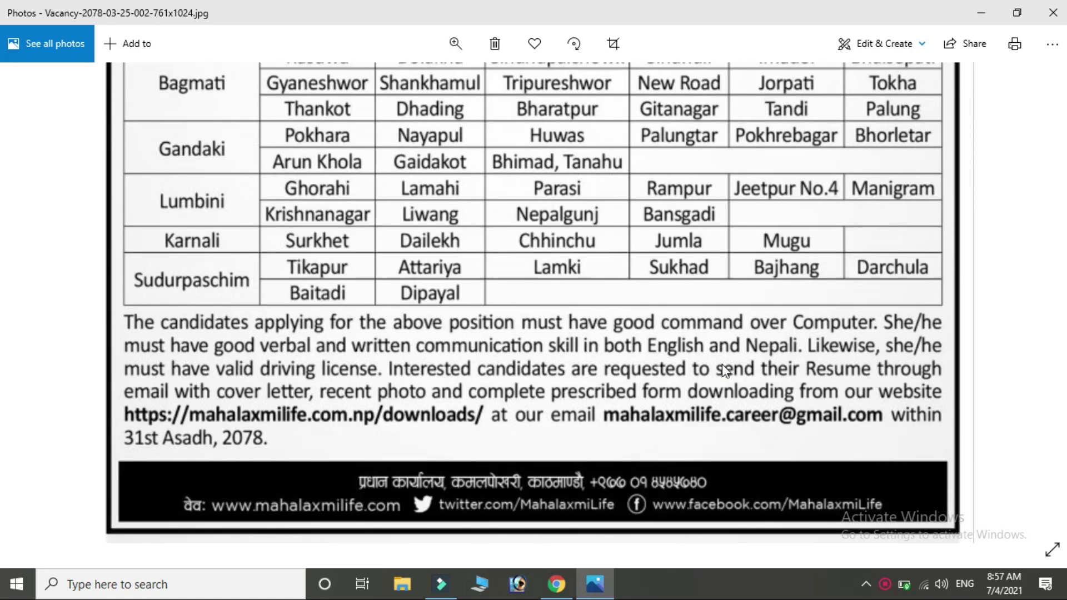
pyautogui.scroll(5, 692, 307)
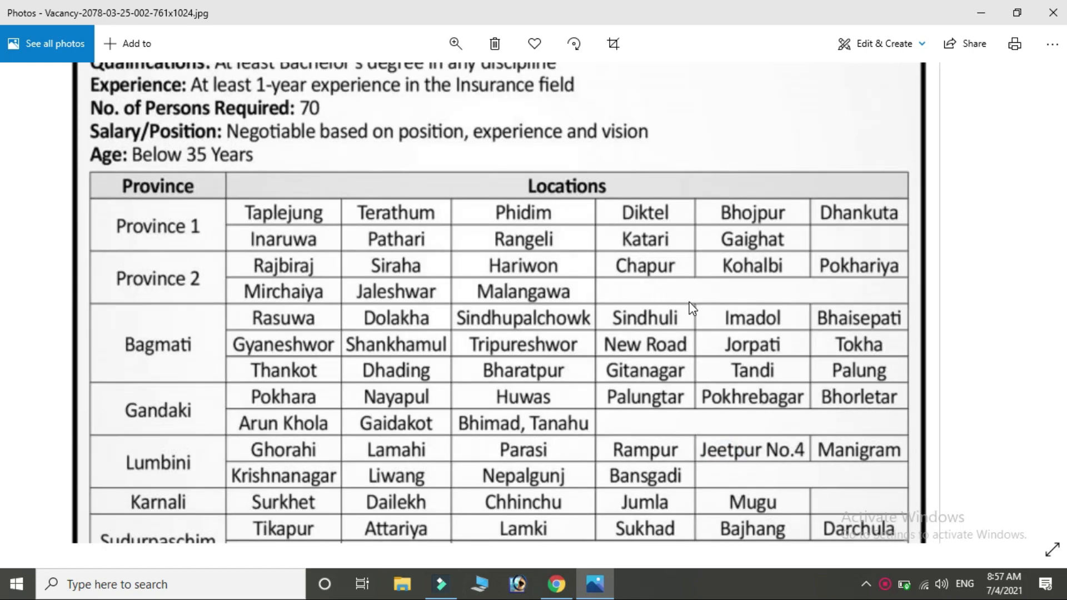
pyautogui.scroll(2, 692, 308)
pyautogui.scroll(2, 717, 409)
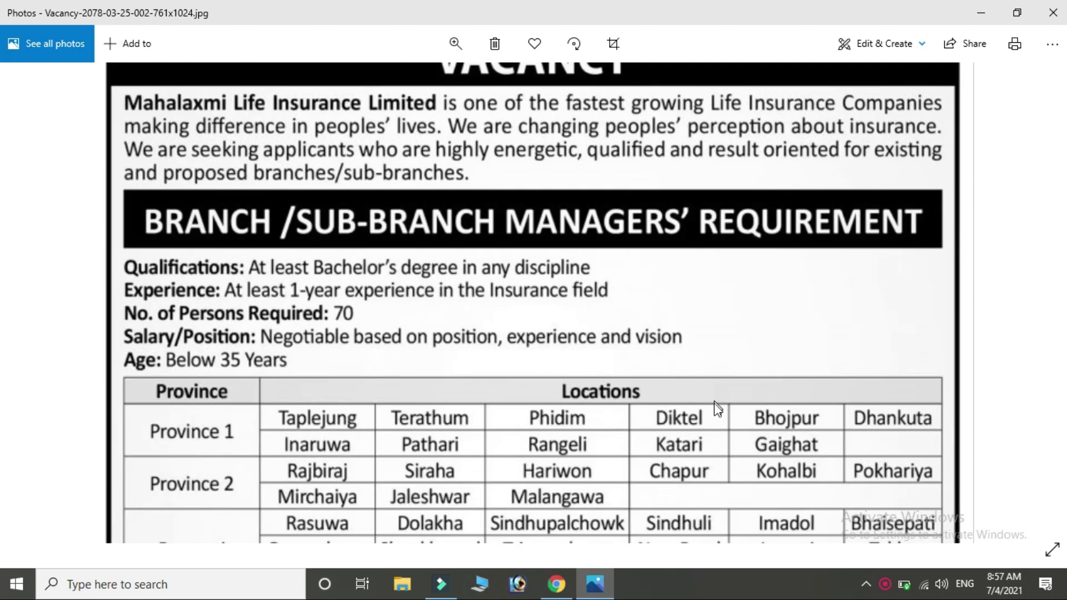
pyautogui.scroll(1, 717, 408)
pyautogui.scroll(2, 726, 420)
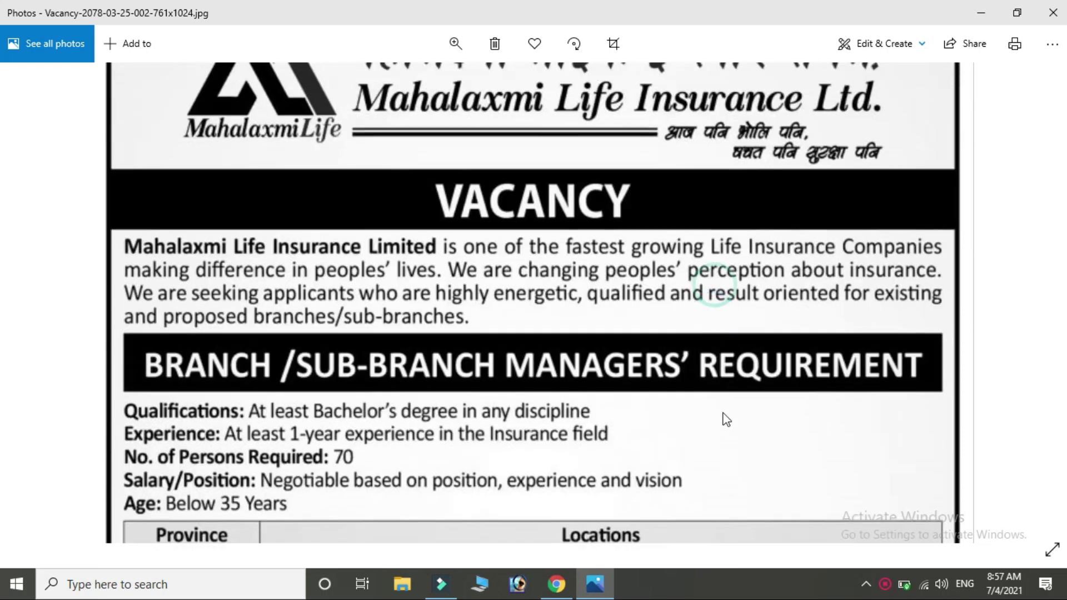
pyautogui.scroll(4, 723, 420)
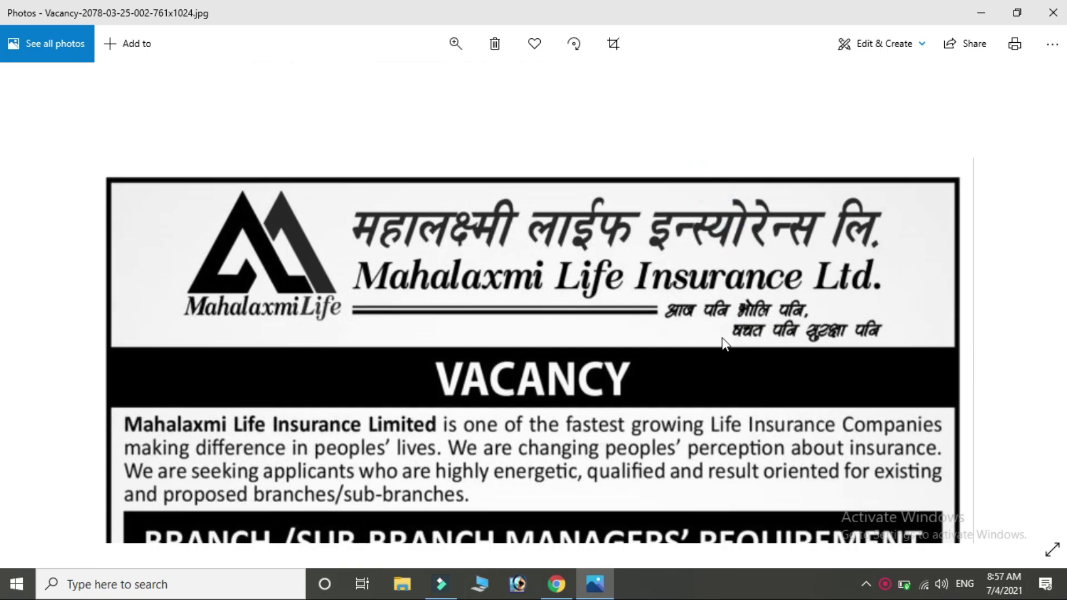